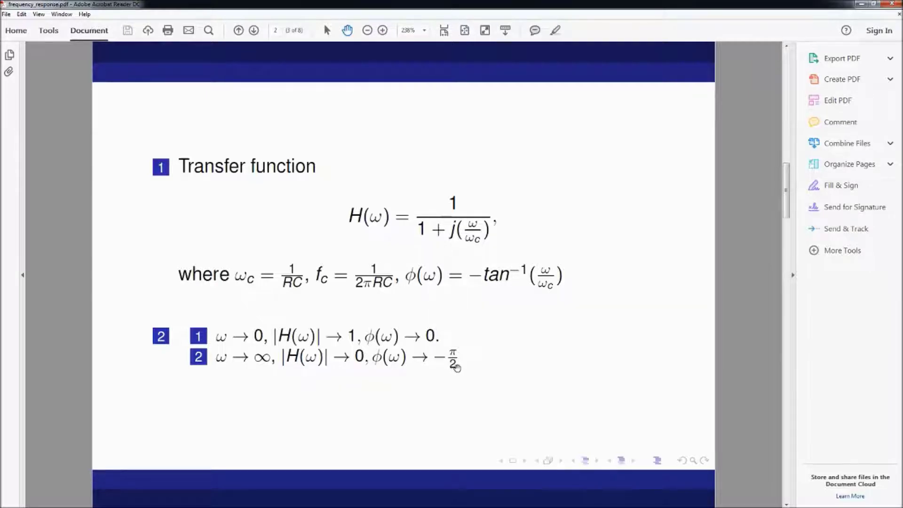
Switch from the PDF to the Grapher and place the two magnitude cursors at about 1 kHz and 10 kHz to measure the roll-off.
click(861, 4)
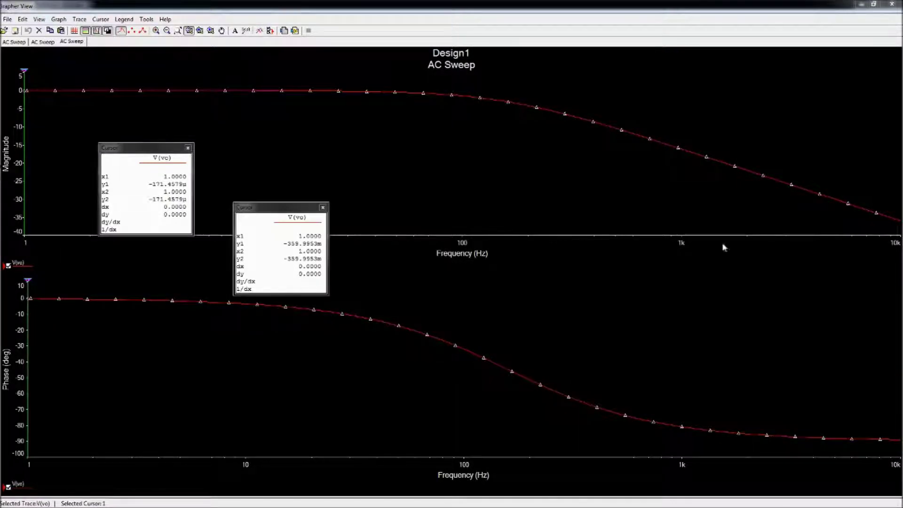
click(606, 275)
click(896, 197)
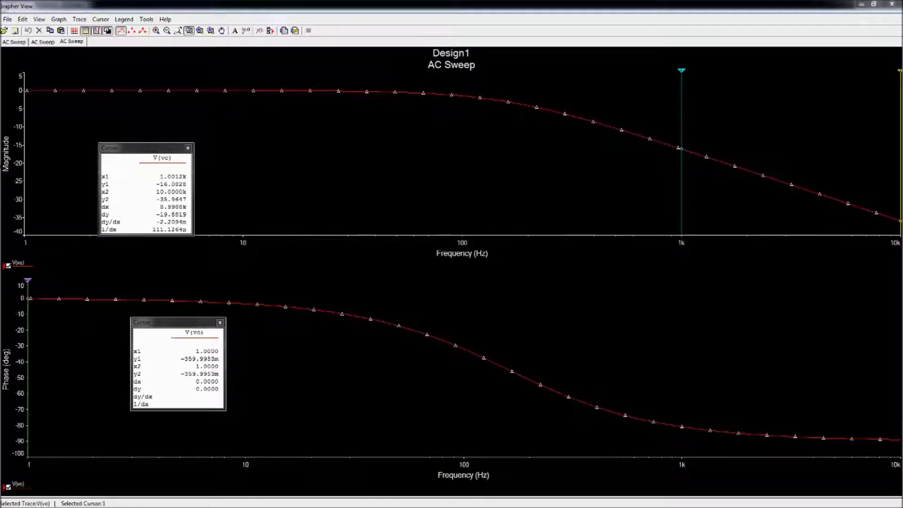
Switch to the frequency response PDF and read the slide on the transfer function at the cutoff frequency.
key(alt+Tab)
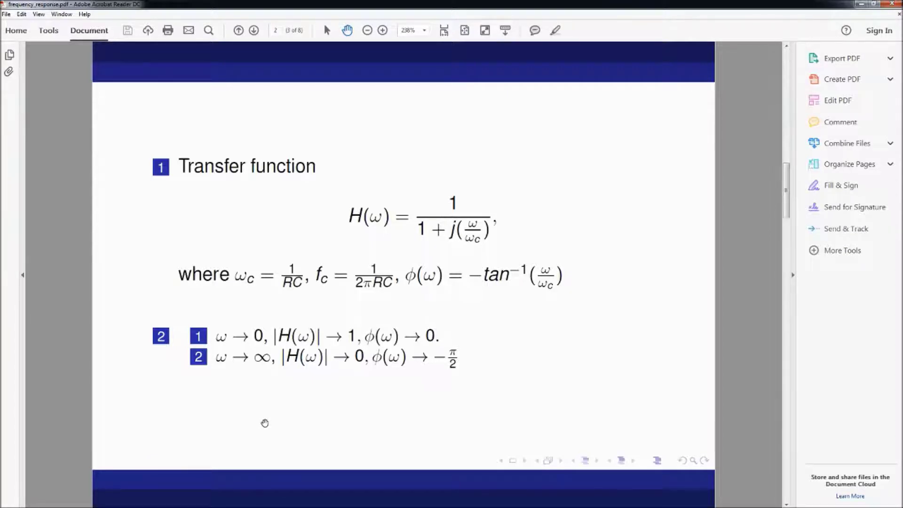
scroll(265, 423, down, 1)
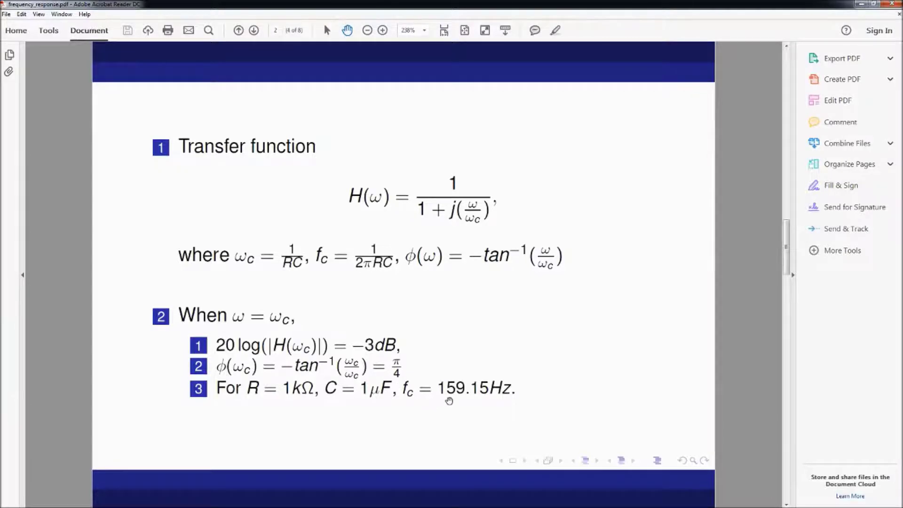
click(858, 4)
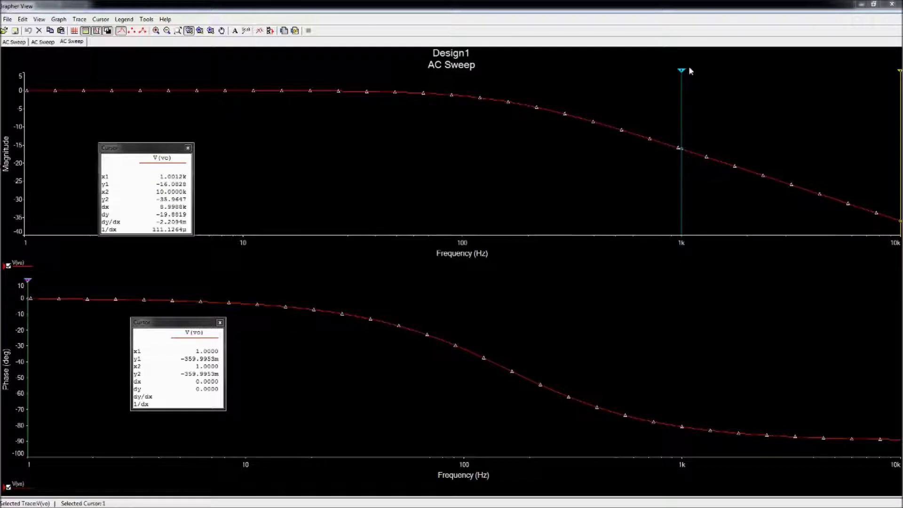
Read the response at cutoff by placing the first magnitude cursor and the phase cursor at about 159 Hz.
drag(684, 74, 506, 92)
drag(119, 191, 224, 146)
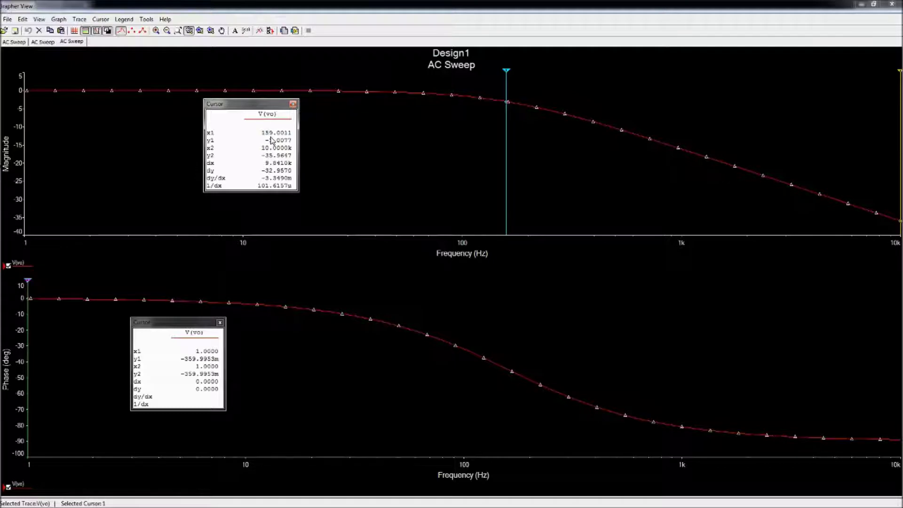
drag(28, 288, 510, 332)
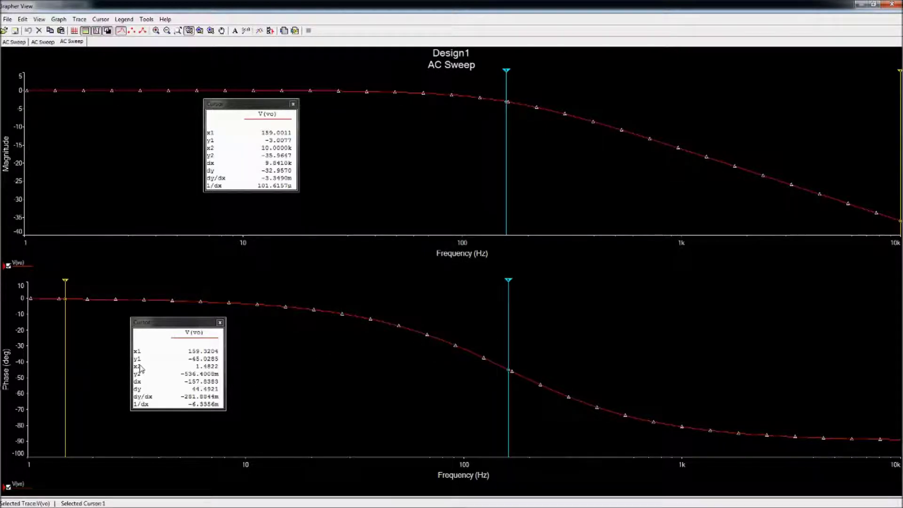
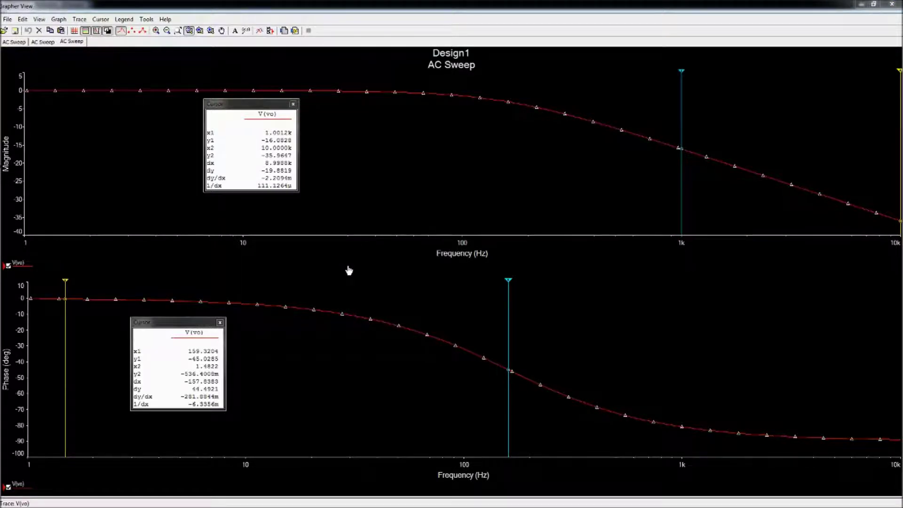
Shrink the graph window and move it and the magnitude cursor readout aside to show the RC circuit.
click(447, 268)
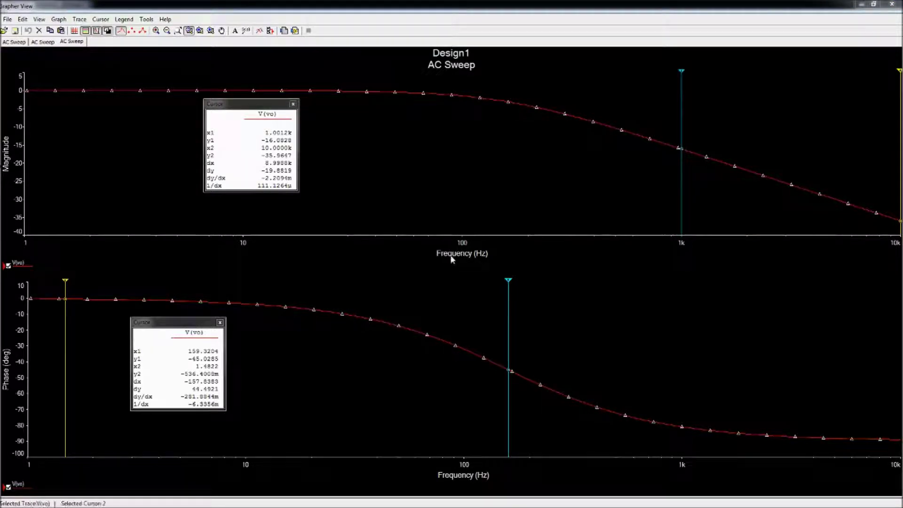
click(873, 4)
drag(387, 151, 668, 184)
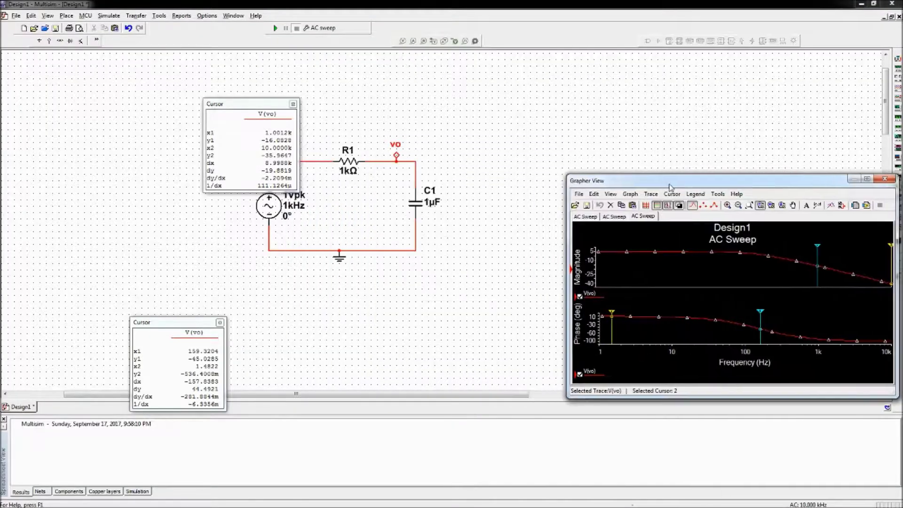
drag(243, 104, 186, 111)
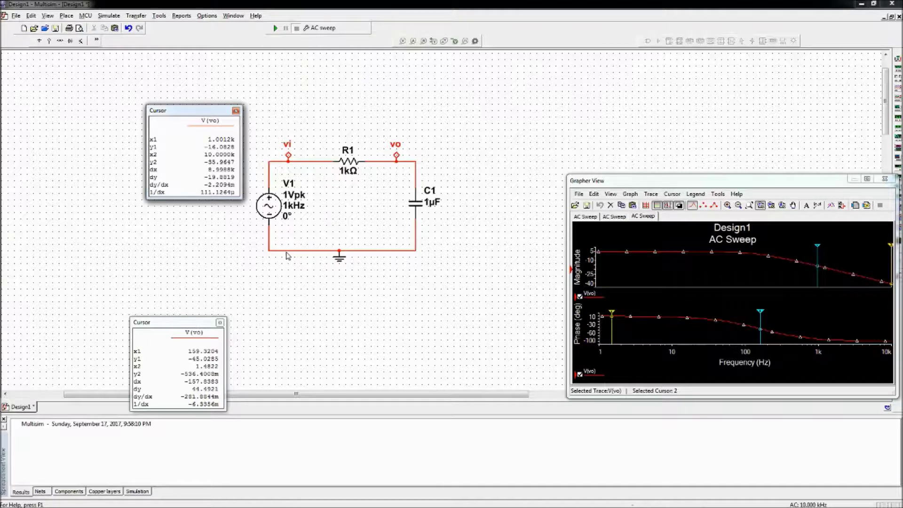
Enlarge the graph window again and align the 1 kHz magnitude cursor with the phase cursor at about 159 Hz.
click(868, 179)
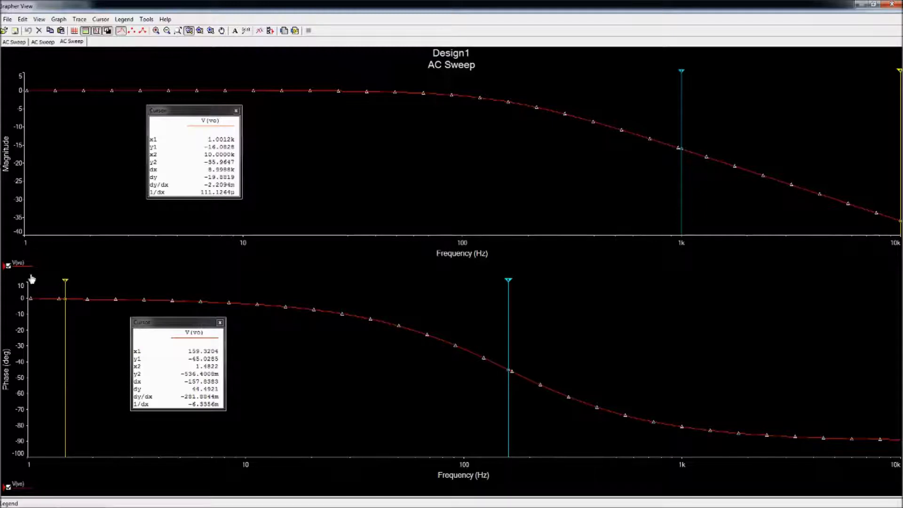
click(71, 296)
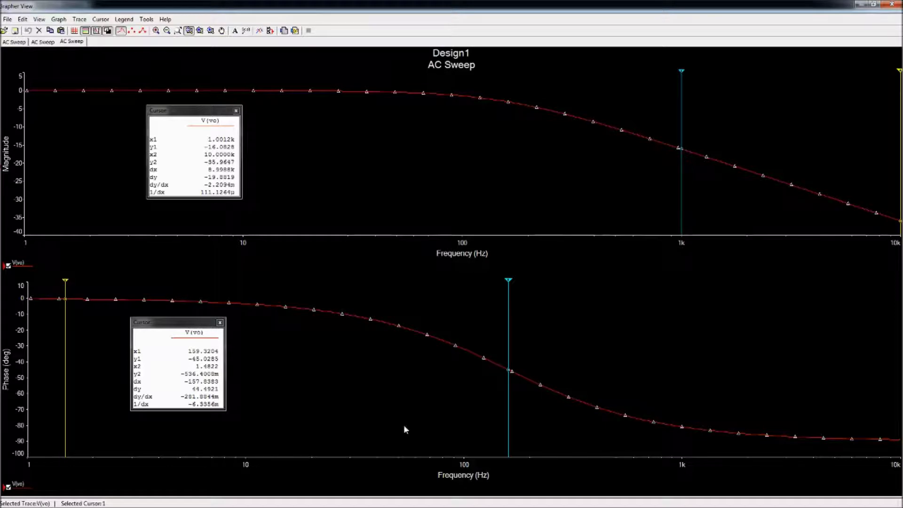
click(507, 410)
mouse_move(679, 182)
mouse_down()
mouse_move(498, 185)
mouse_move(508, 195)
mouse_up()
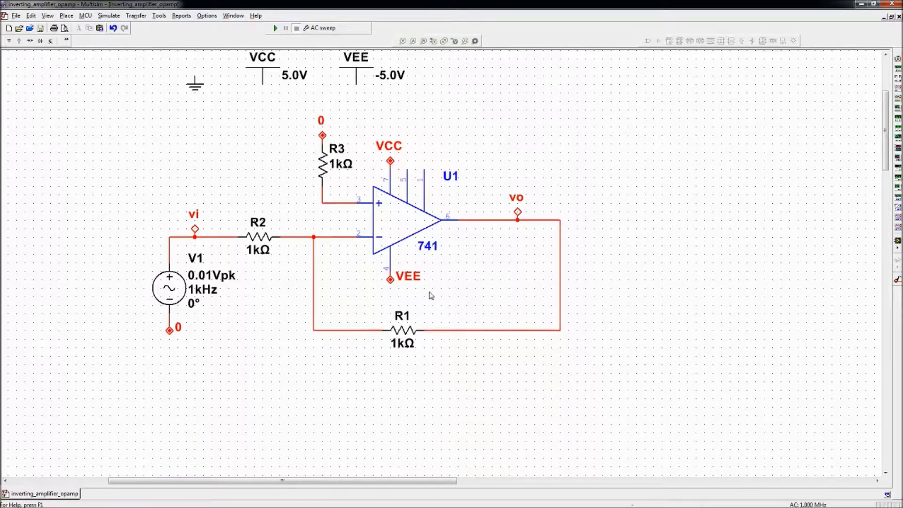
Run an AC Sweep on the inverting amplifier circuit from 1 Hz to 1 MHz with a decibel vertical scale.
scroll(885, 132, up, 1)
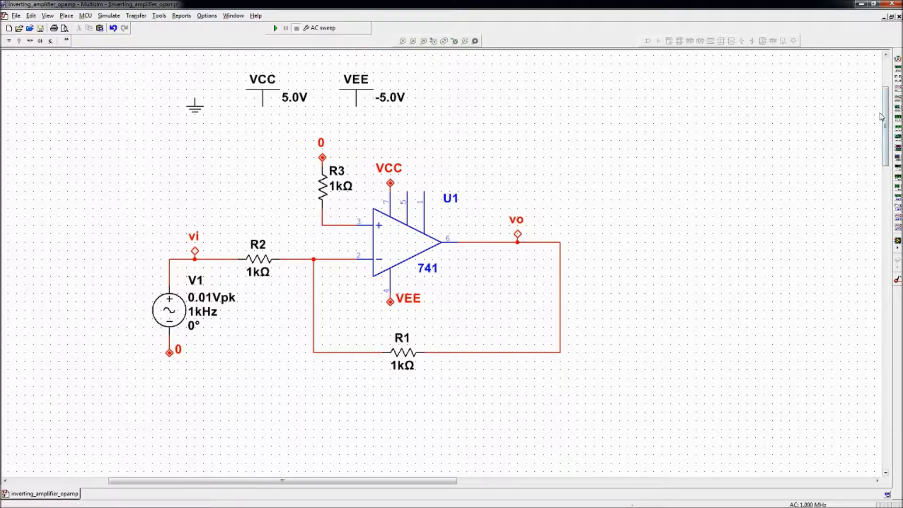
scroll(884, 114, down, 2)
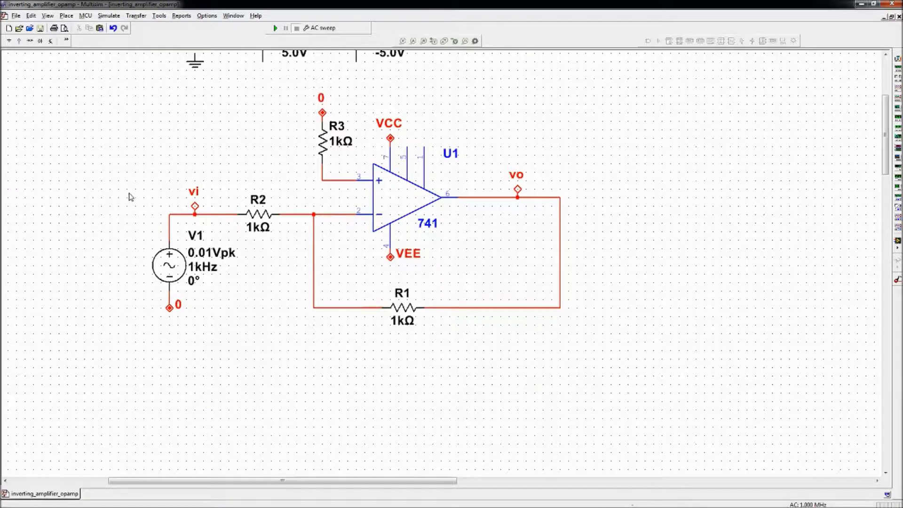
click(109, 16)
click(122, 61)
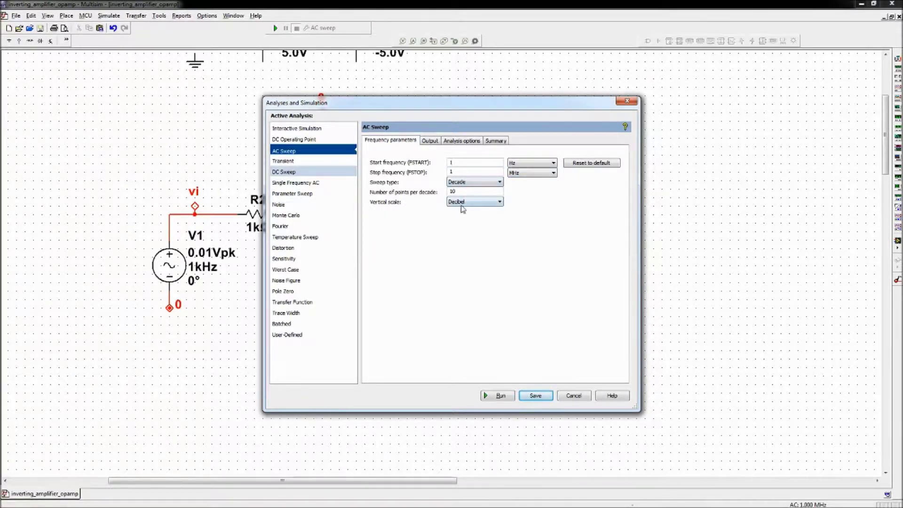
click(498, 395)
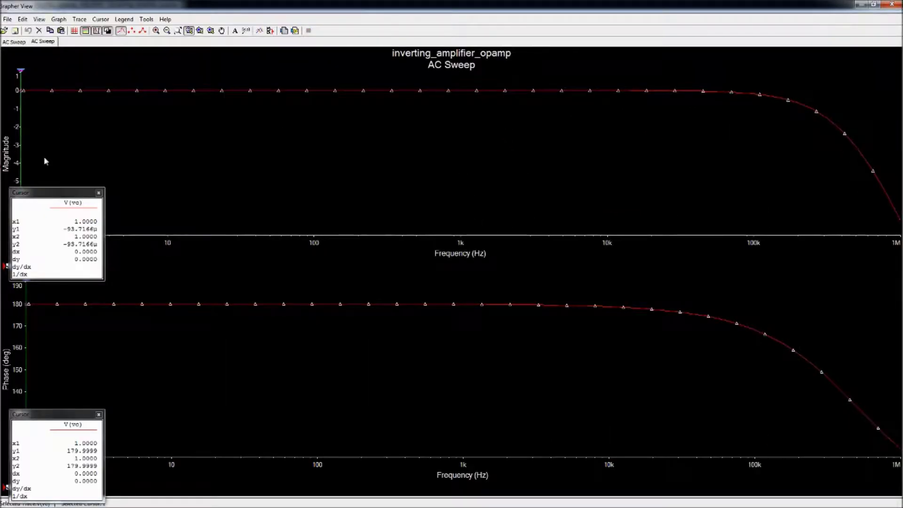
Move both cursor readouts clear of the axes, place a magnitude cursor at the -3 dB point near 495 kHz, and close the graph.
drag(44, 193, 127, 135)
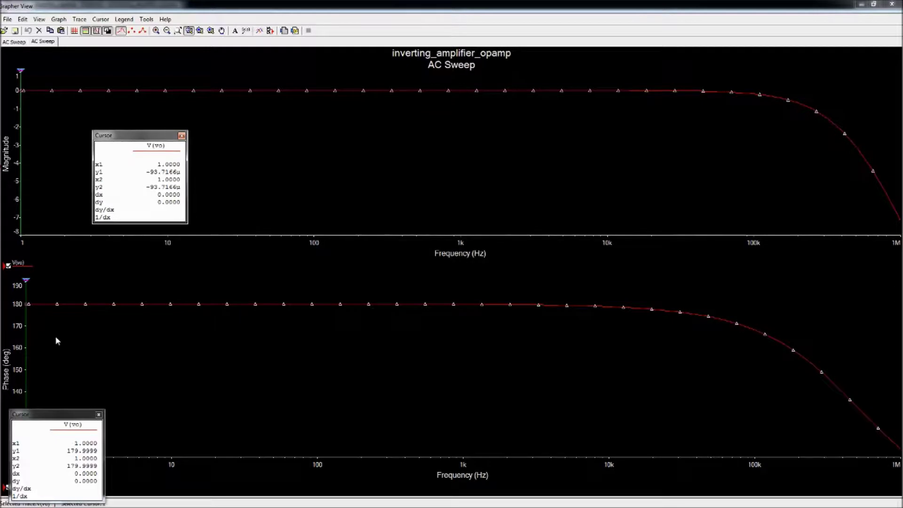
drag(40, 411, 104, 345)
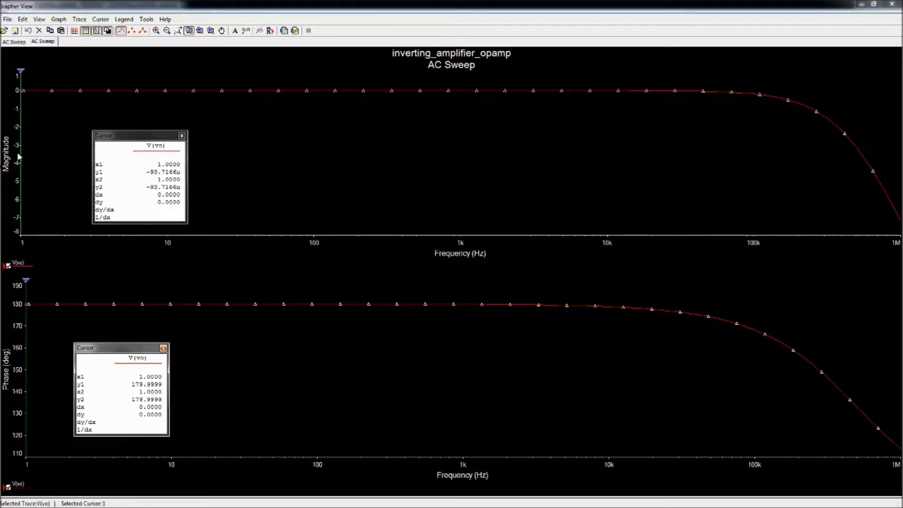
drag(21, 72, 856, 185)
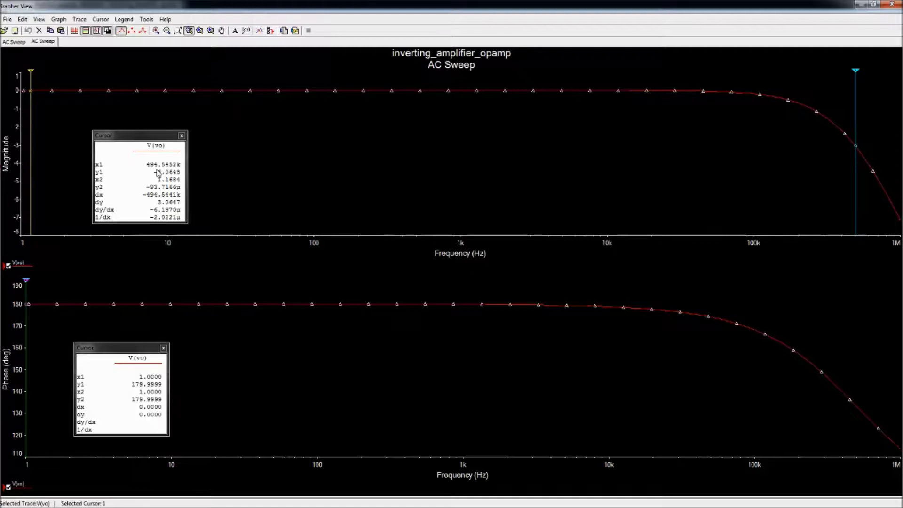
click(892, 4)
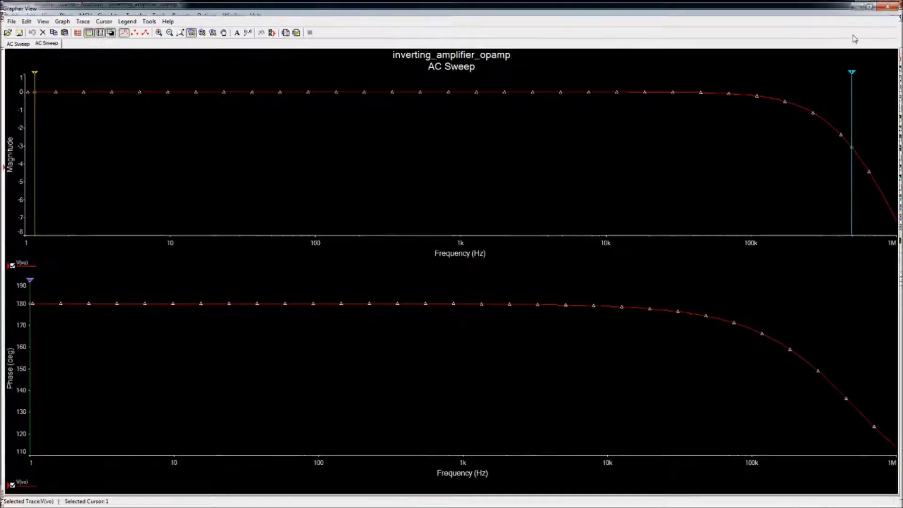
Set the feedback resistor R1 to 10 kΩ.
double_click(402, 320)
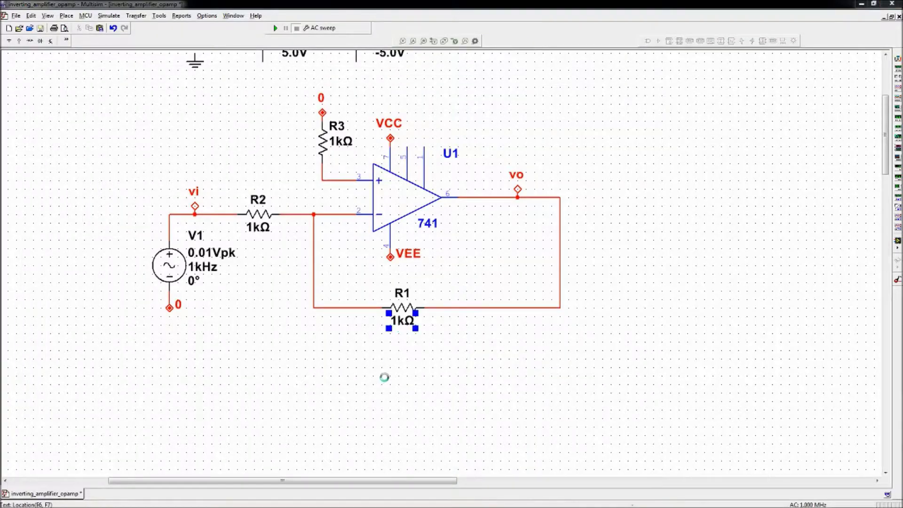
click(434, 166)
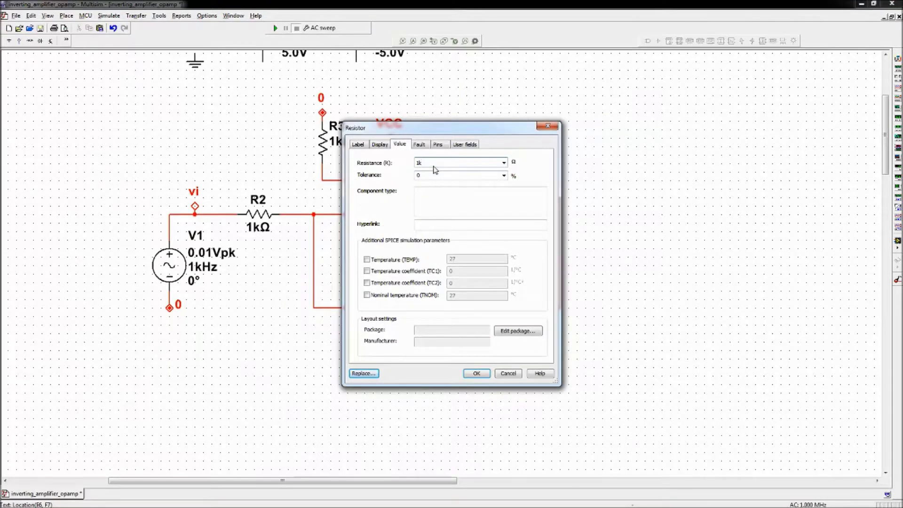
text(0)
key(Return)
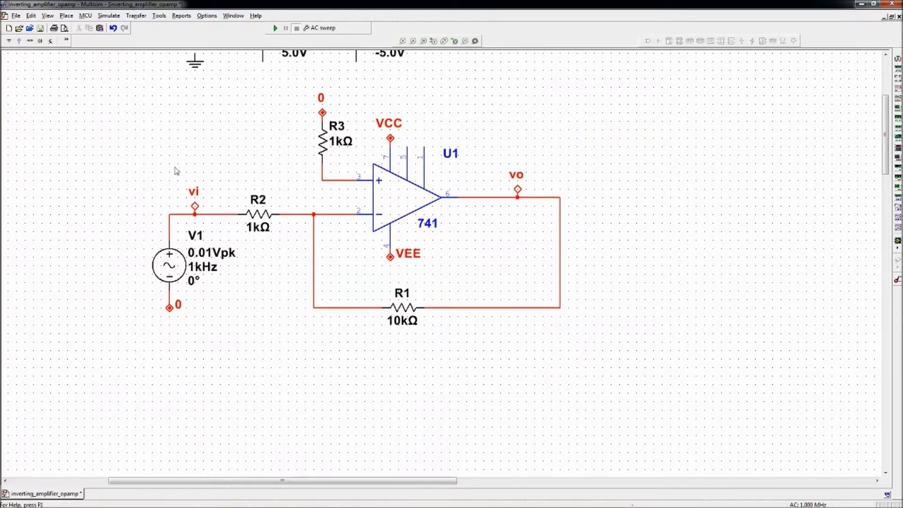
Set the feedback resistor R1 to 100 kΩ and save the design.
double_click(404, 331)
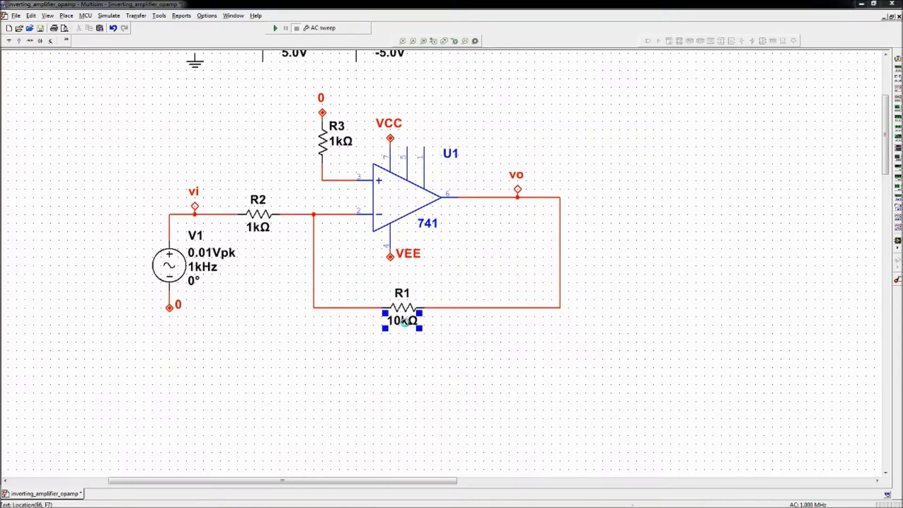
click(428, 164)
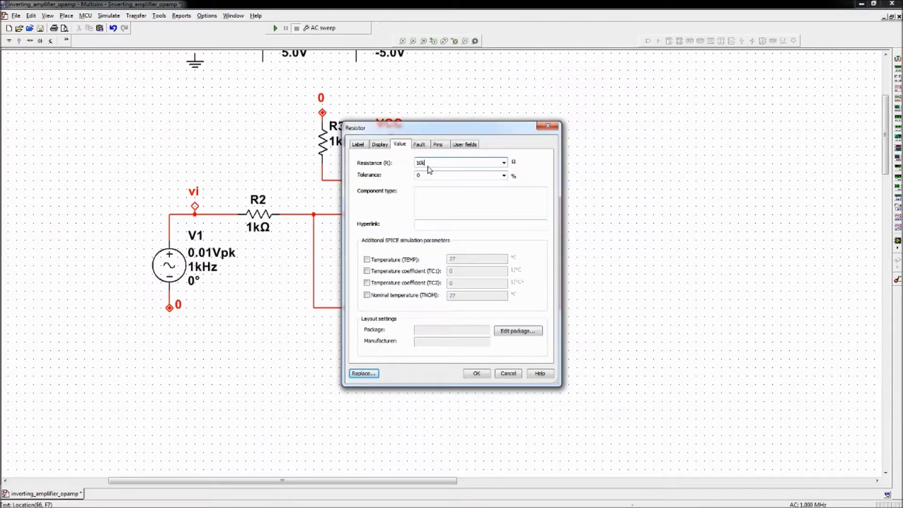
text(0)
click(472, 374)
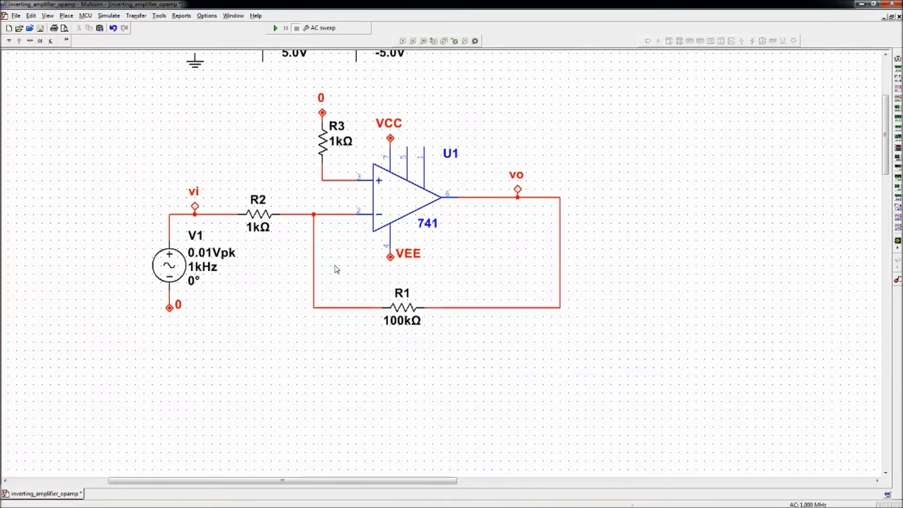
click(40, 28)
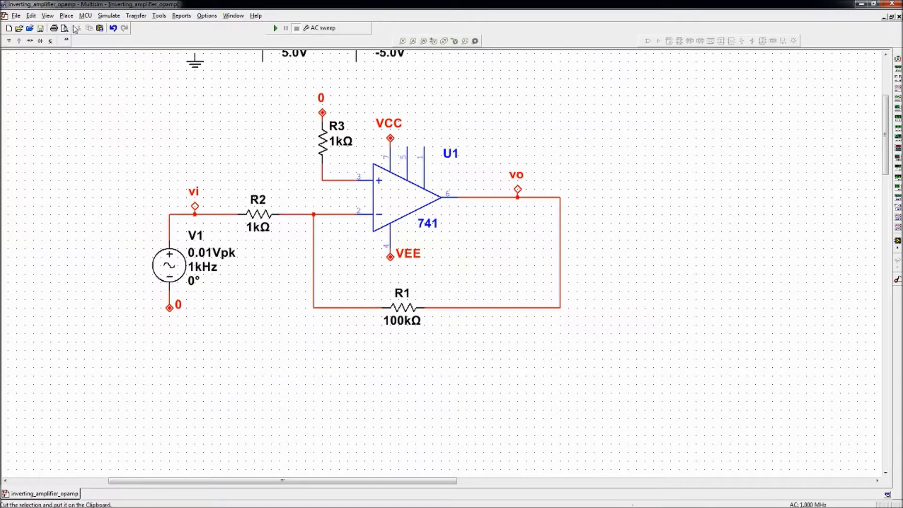
Rerun the AC Sweep from 1 Hz to 1 MHz on the amplifier with the 100 kΩ feedback resistor.
click(111, 17)
click(127, 62)
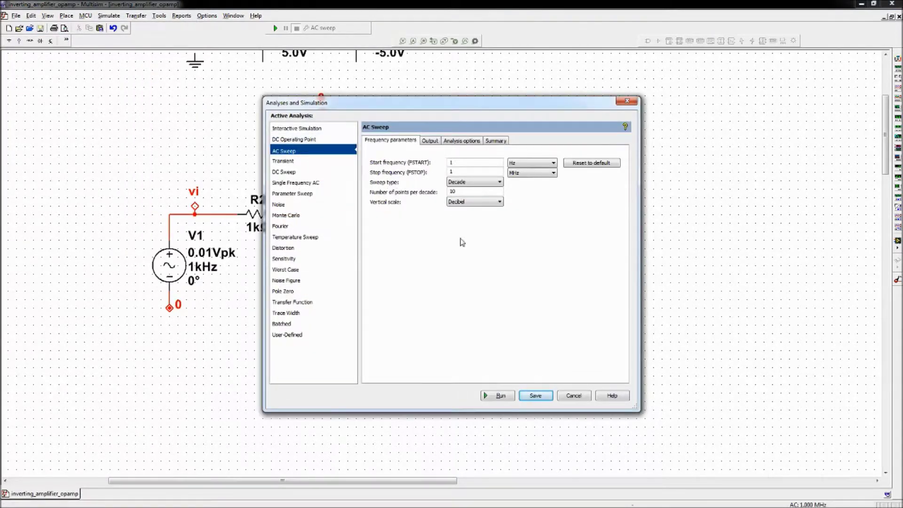
click(500, 398)
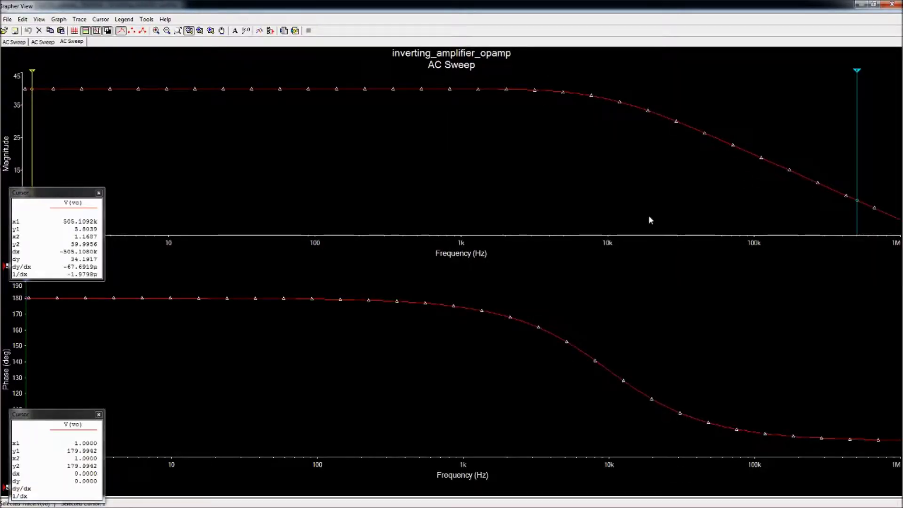
Place the magnitude cursor about 3 dB below the passband gain, near 9.6 kHz, with its readout clear of the axis, and close the graph.
drag(856, 168, 733, 184)
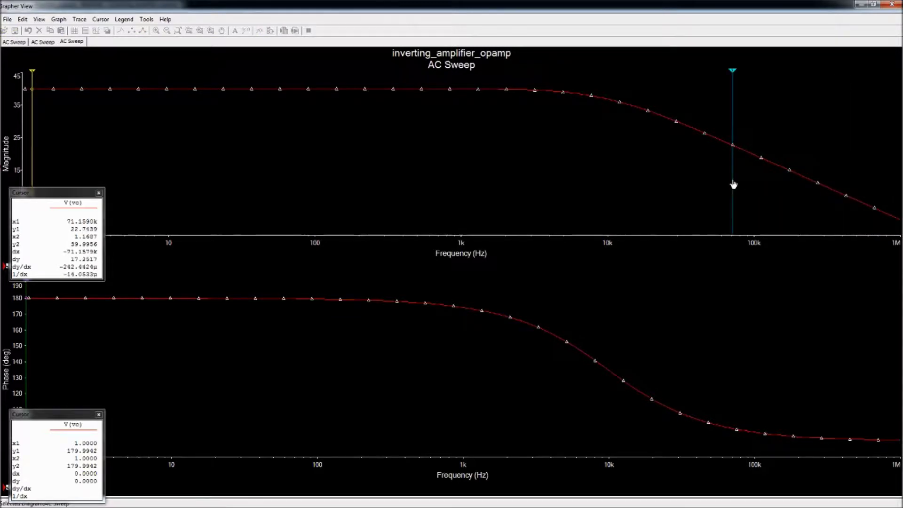
drag(53, 196, 140, 137)
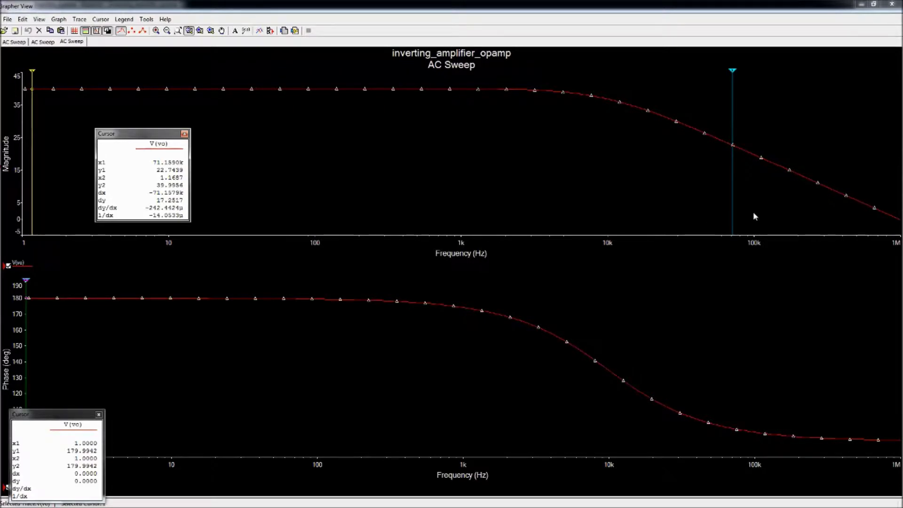
click(734, 210)
drag(734, 210, 605, 204)
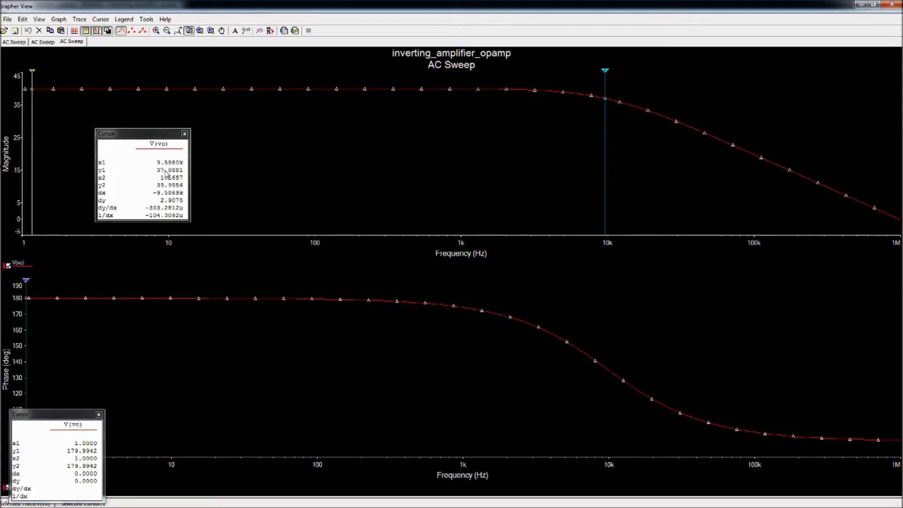
click(885, 6)
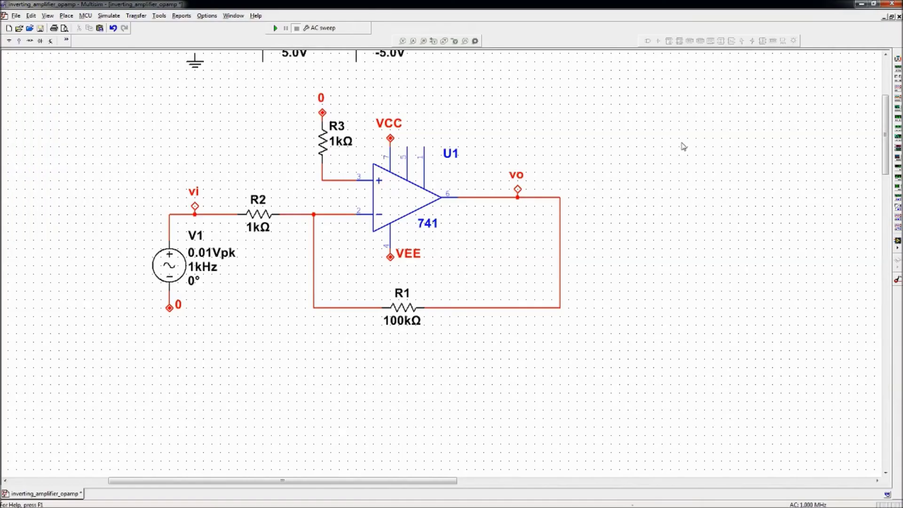
Set the feedback resistor R1 to 10 kΩ.
double_click(397, 320)
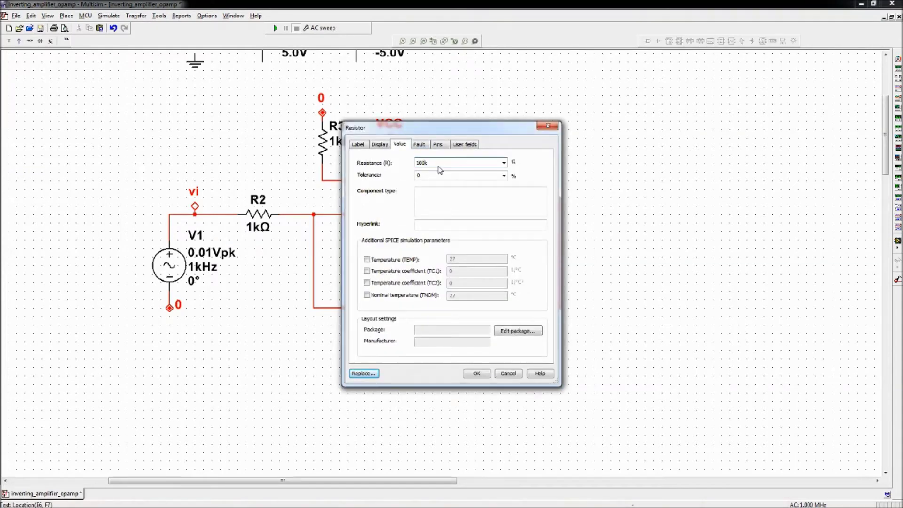
key(BackSpace)
click(472, 375)
Rerun the AC Sweep from 1 Hz to 1 MHz on the amplifier with the 10 kΩ feedback resistor.
click(109, 16)
click(123, 61)
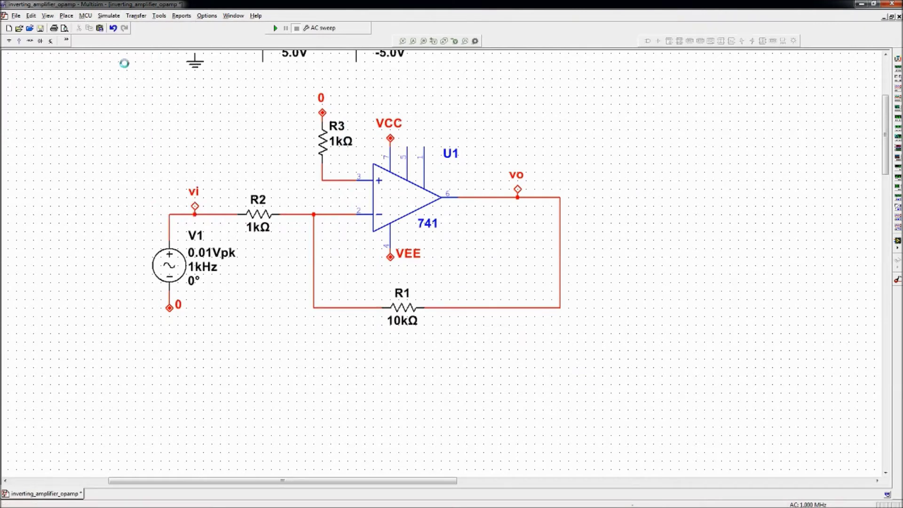
click(494, 387)
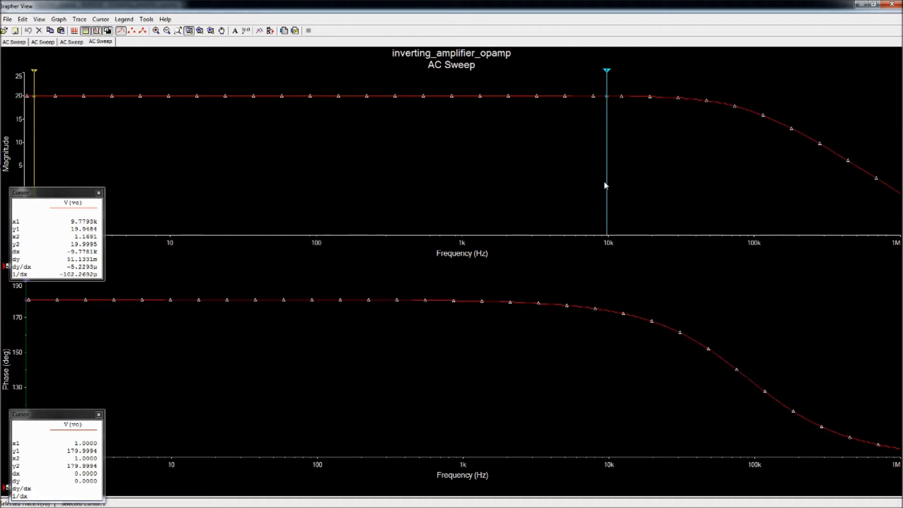
Place the magnitude cursor about 3 dB below the passband gain, near 87.8 kHz, and compare this sweep with the previous 100 kΩ sweep.
drag(607, 189, 745, 213)
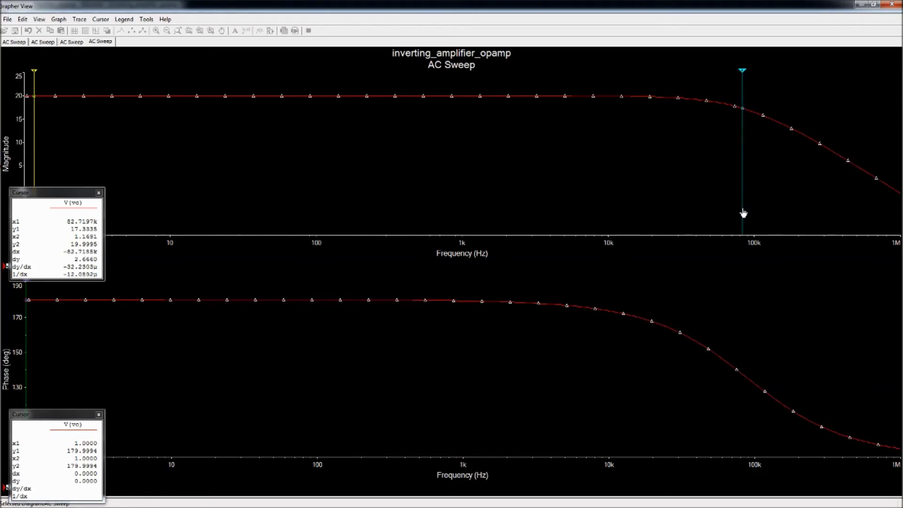
drag(744, 213, 747, 213)
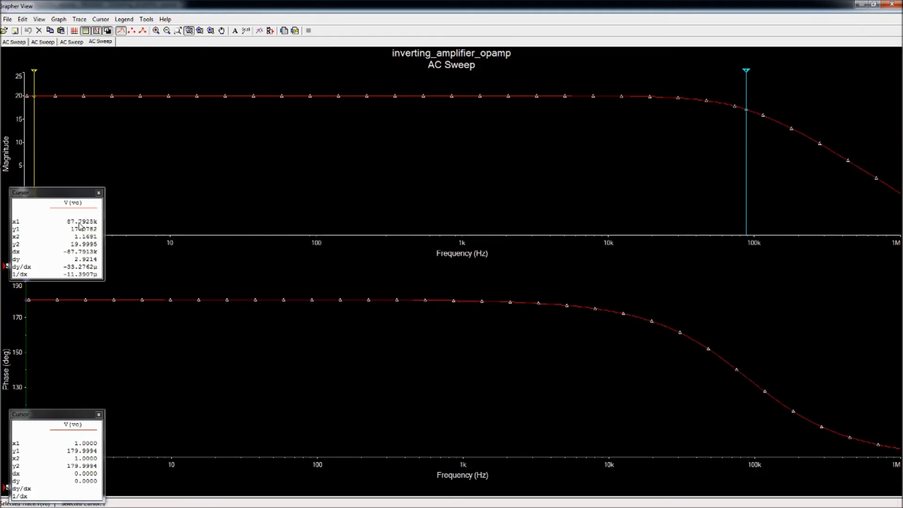
click(72, 42)
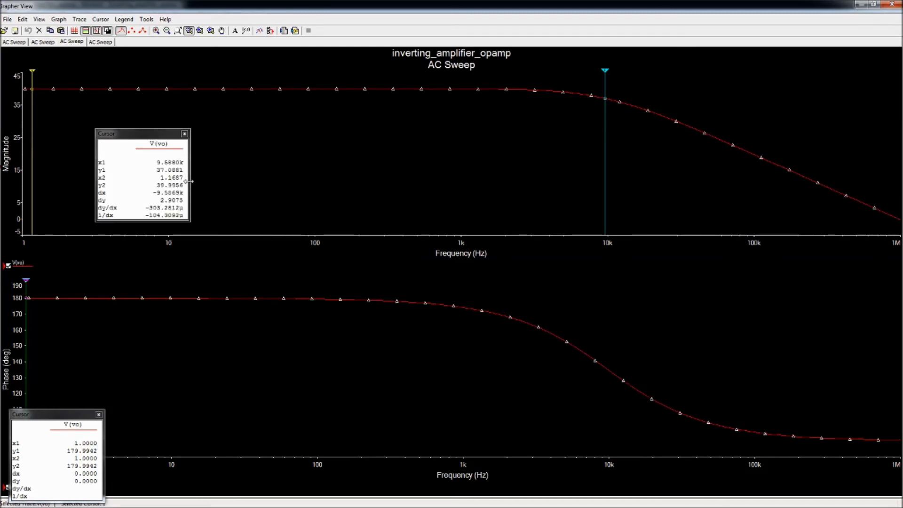
click(100, 41)
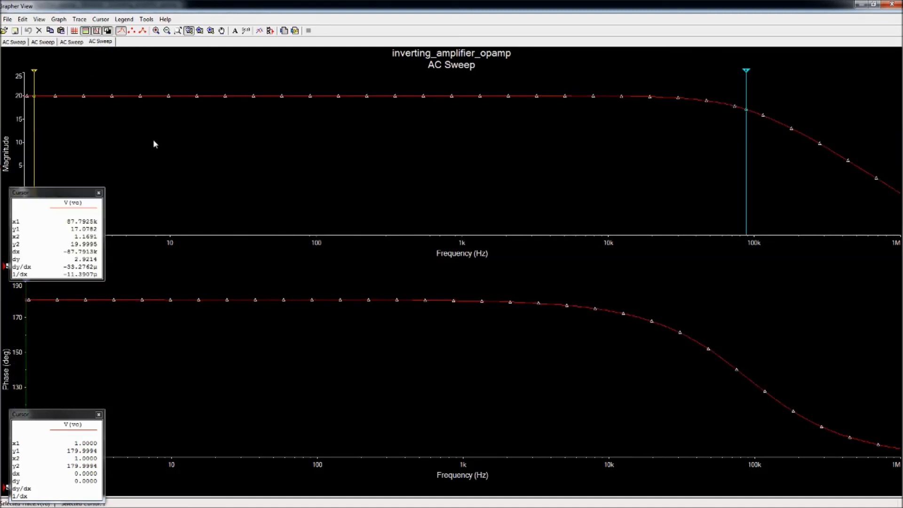